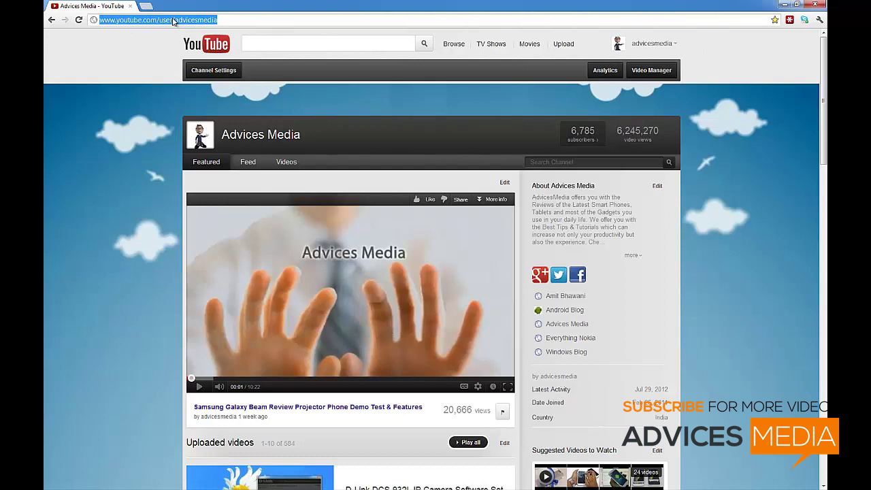
pyautogui.hotkey('alt', 'Tab')
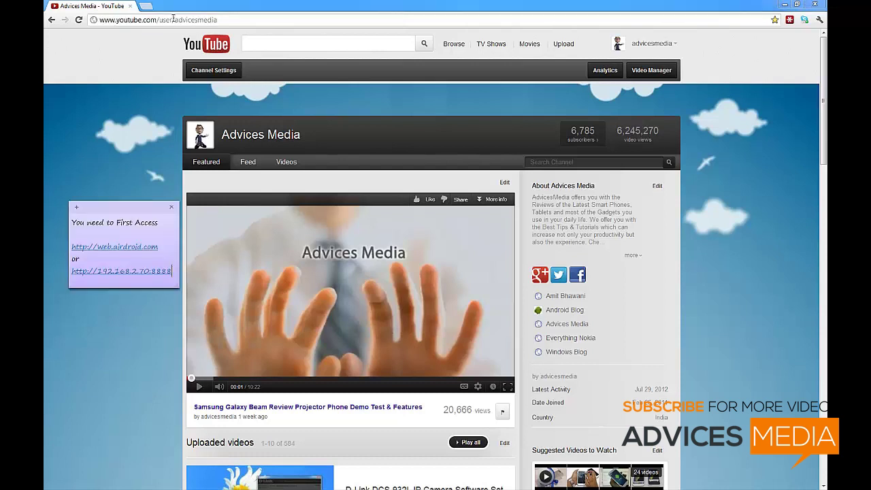
pyautogui.tripleClick(129, 271)
pyautogui.rightClick(173, 268)
pyautogui.click(199, 281)
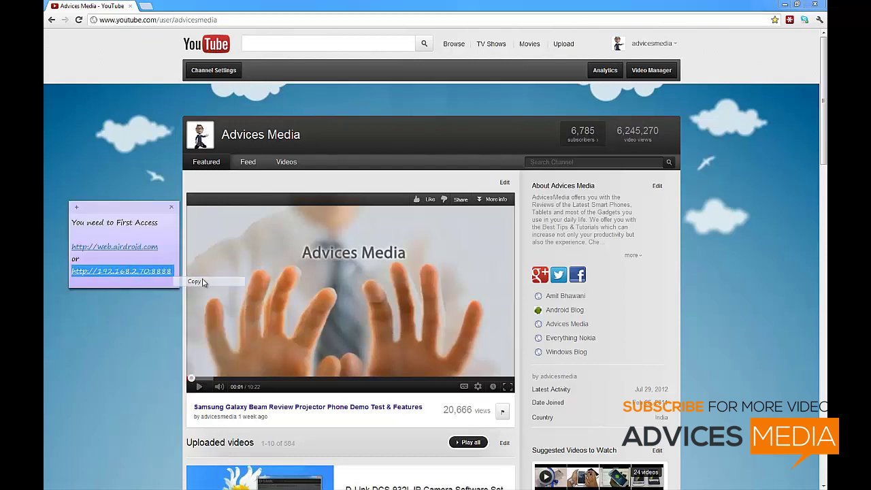
pyautogui.rightClick(148, 20)
pyautogui.click(178, 70)
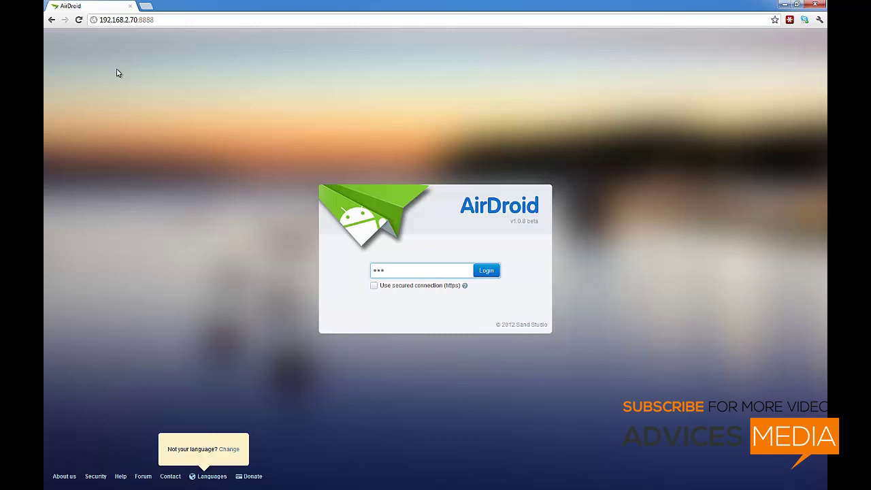
# - Enter the AirDroid login password and log in
pyautogui.write('••')
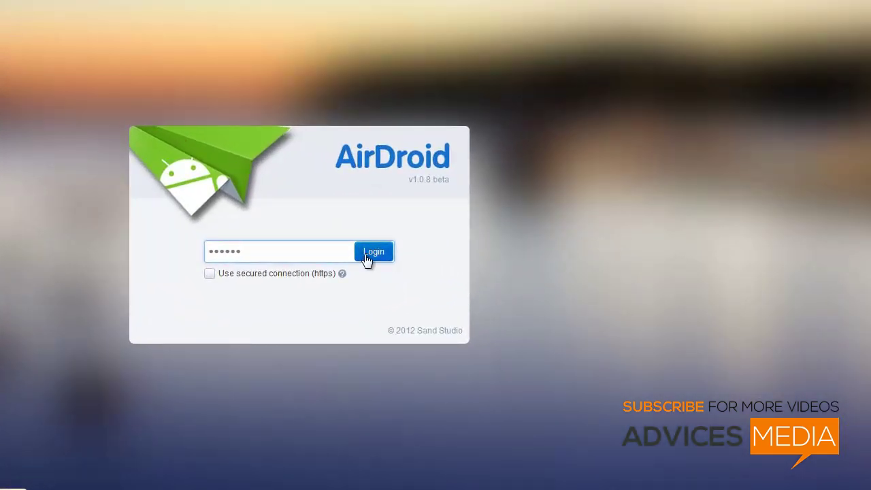
pyautogui.click(366, 255)
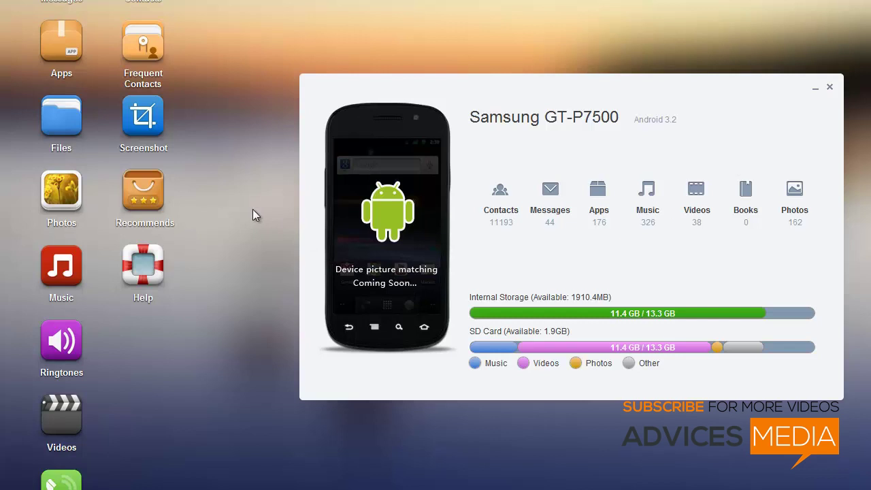
# - Open the device's list of apps, uninstall Zinio and confirm the removal
pyautogui.click(64, 49)
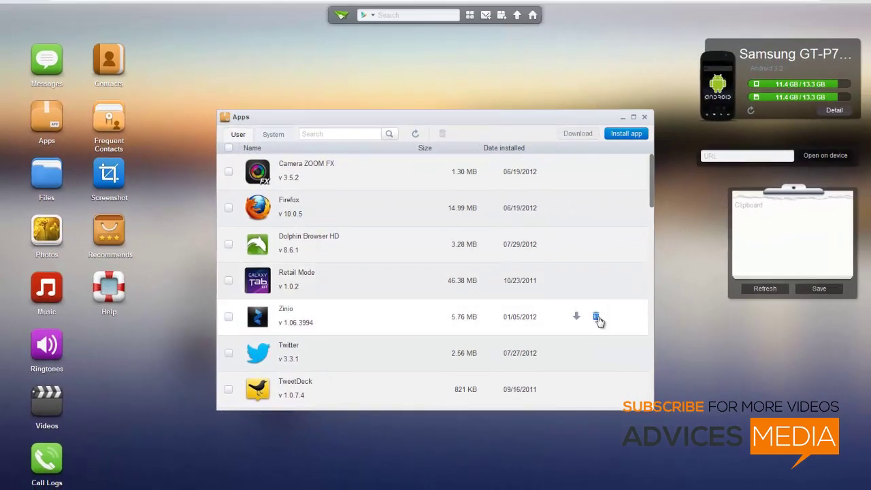
pyautogui.click(596, 317)
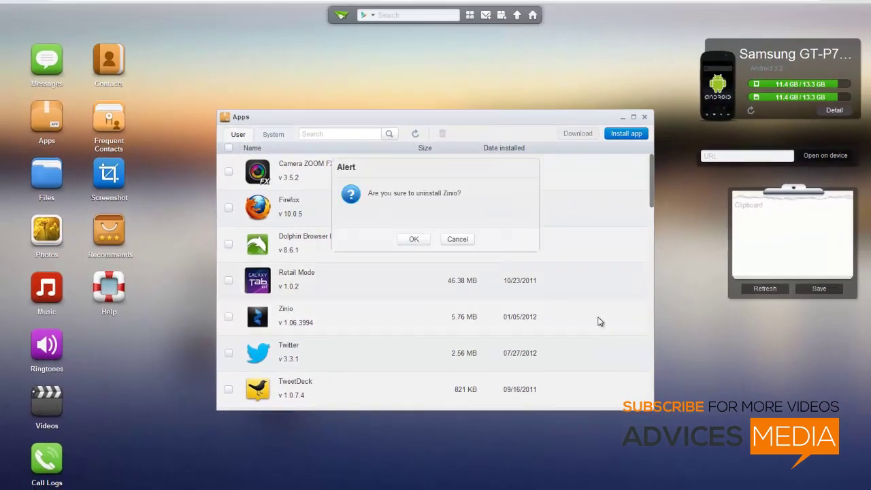
pyautogui.click(414, 239)
pyautogui.scroll(-1, 411, 231)
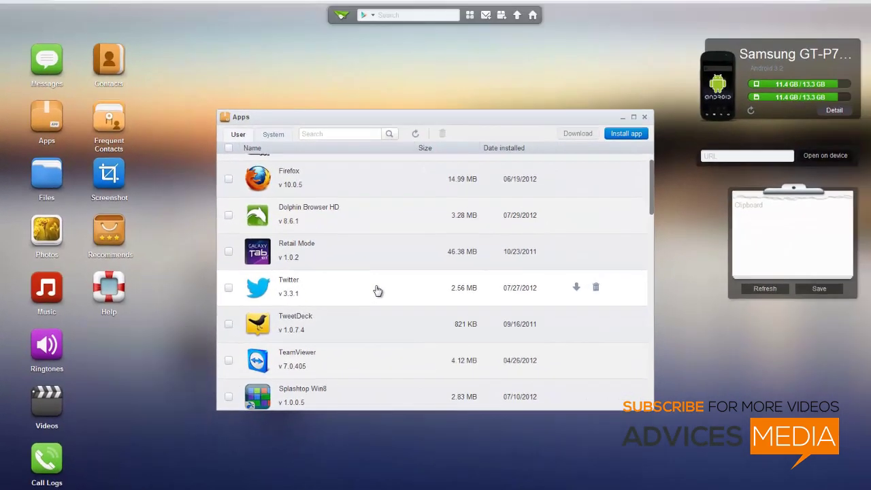
pyautogui.click(418, 256)
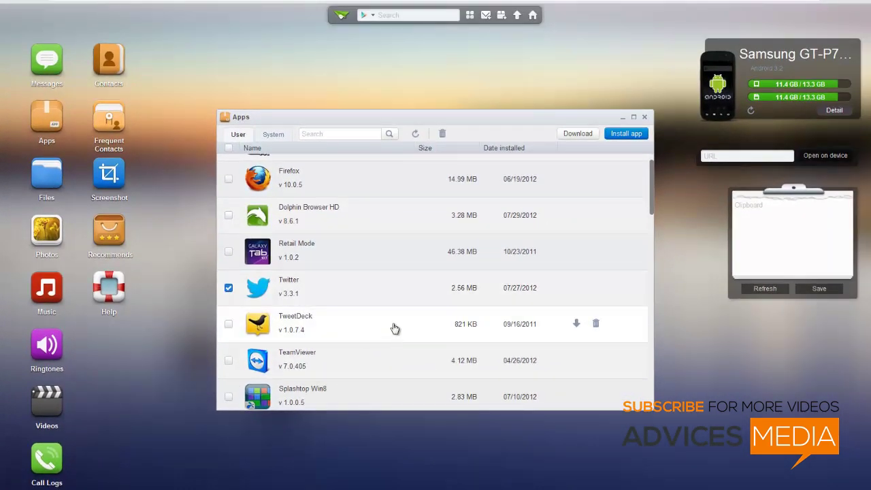
pyautogui.click(425, 263)
# - Uninstall Splashtop Win8 from the user apps and confirm the removal
pyautogui.scroll(-1, 544, 315)
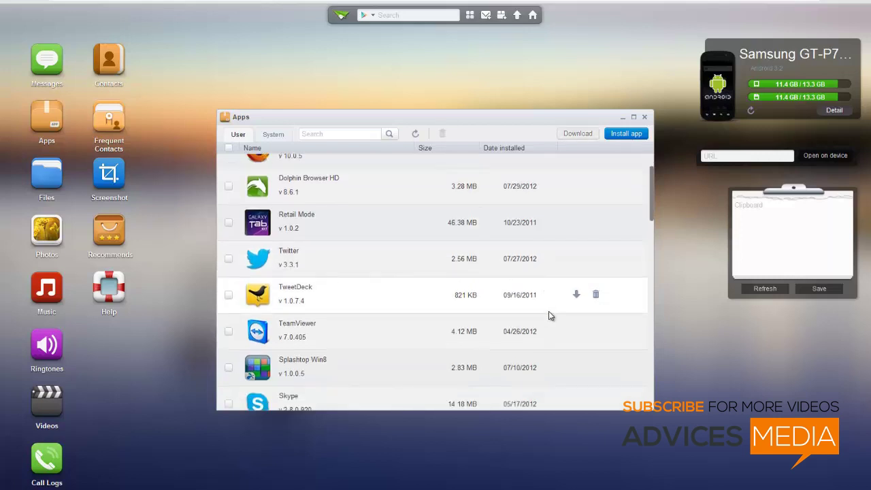
pyautogui.scroll(-1, 554, 314)
pyautogui.scroll(-1, 563, 314)
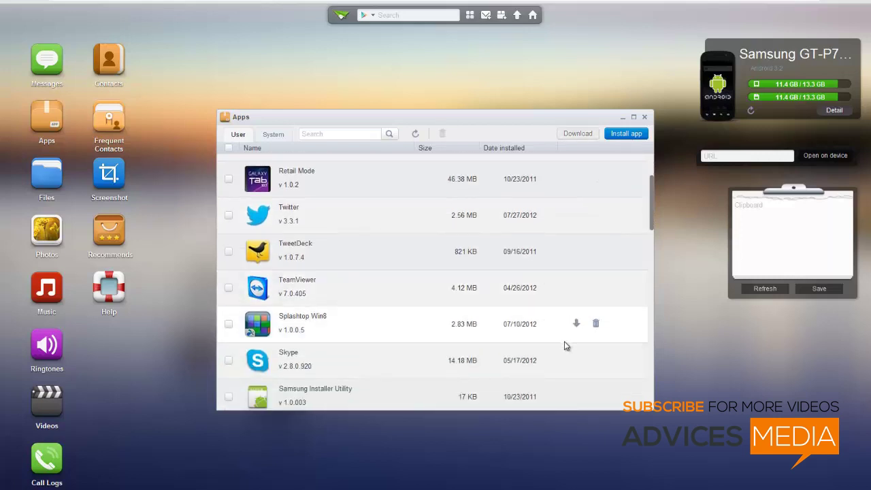
pyautogui.click(596, 324)
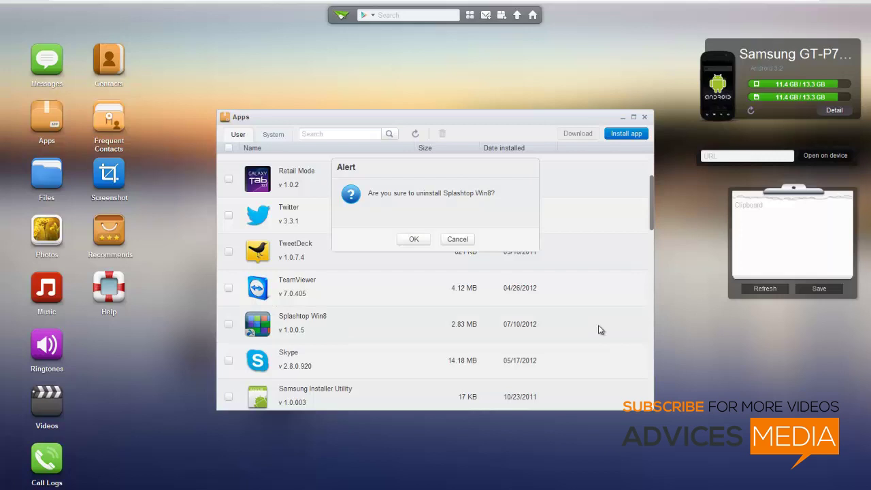
pyautogui.click(416, 240)
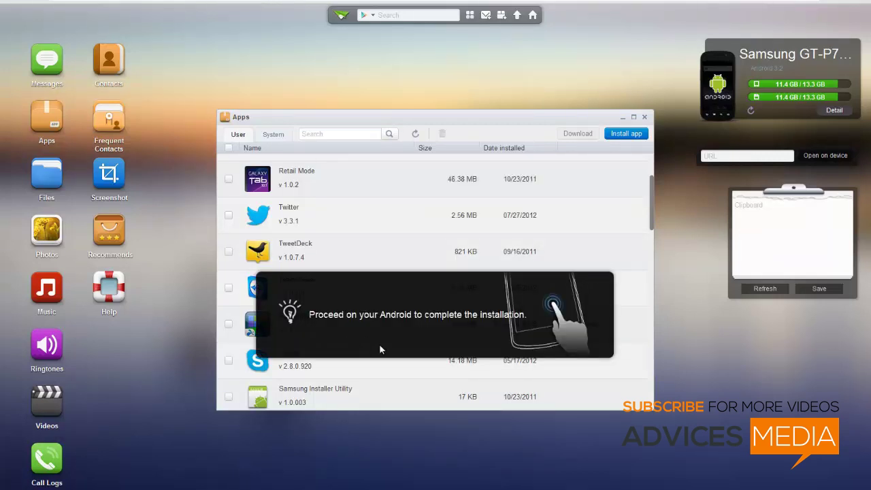
pyautogui.scroll(-2, 369, 379)
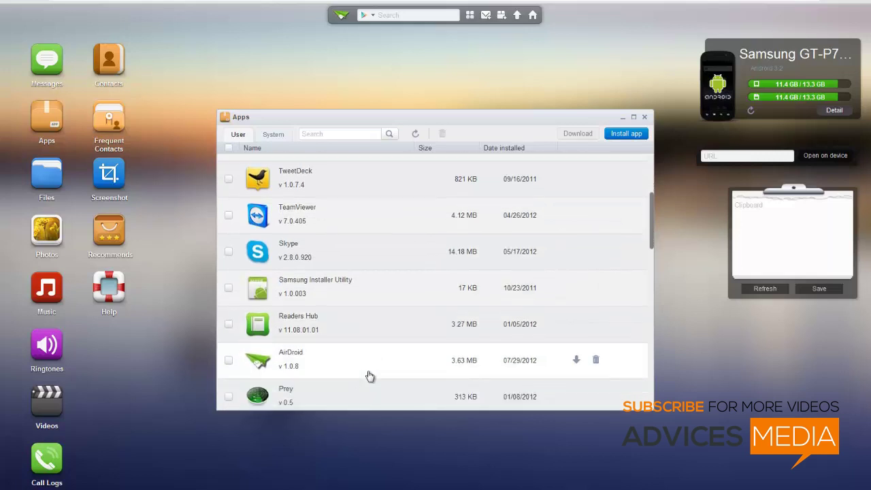
pyautogui.scroll(-3, 370, 376)
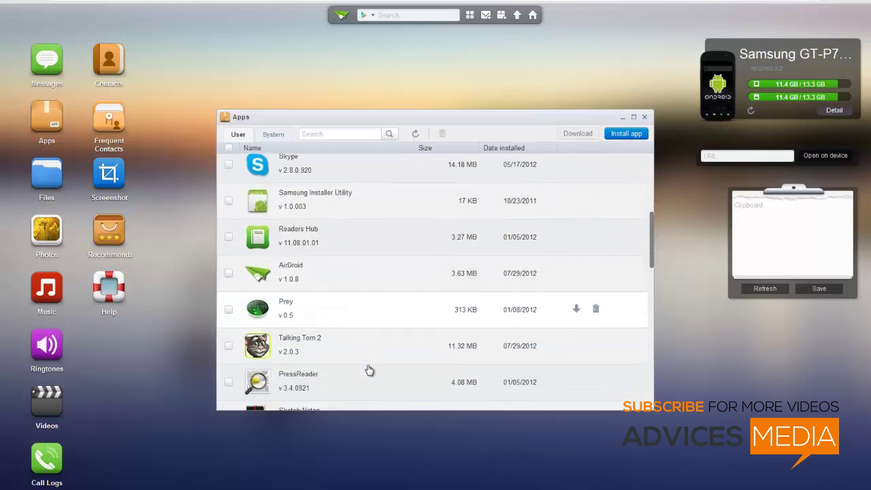
pyautogui.click(229, 311)
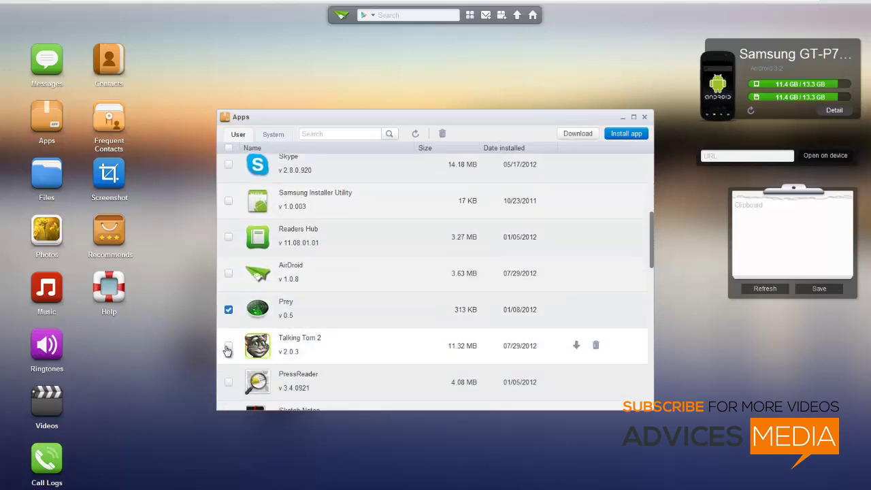
pyautogui.click(229, 309)
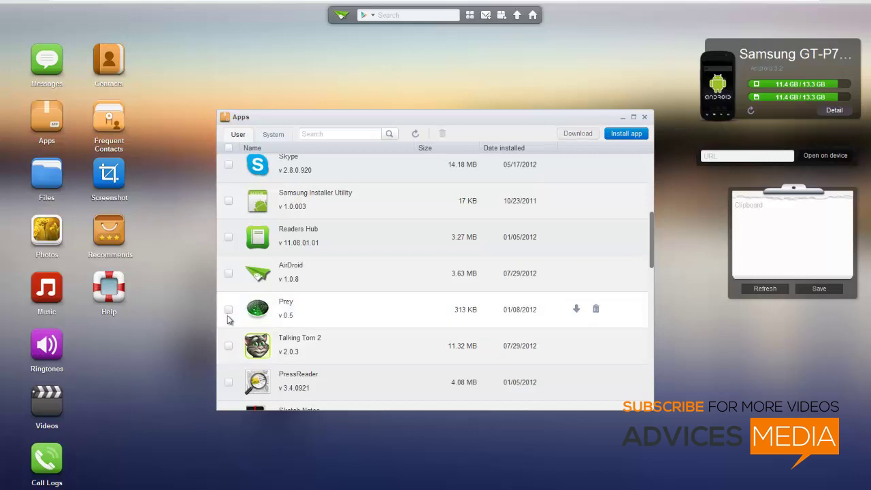
# - Mark PressReader, Sketch Notes, Kobo, Blue sea and Aurora2 together in the user apps list
pyautogui.scroll(-1, 229, 320)
pyautogui.click(229, 339)
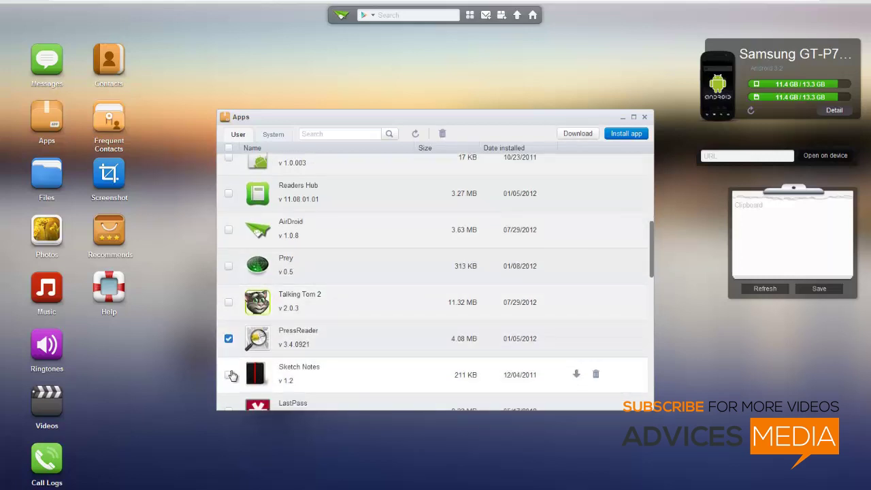
pyautogui.click(228, 374)
pyautogui.scroll(-2, 234, 367)
pyautogui.scroll(-2, 235, 357)
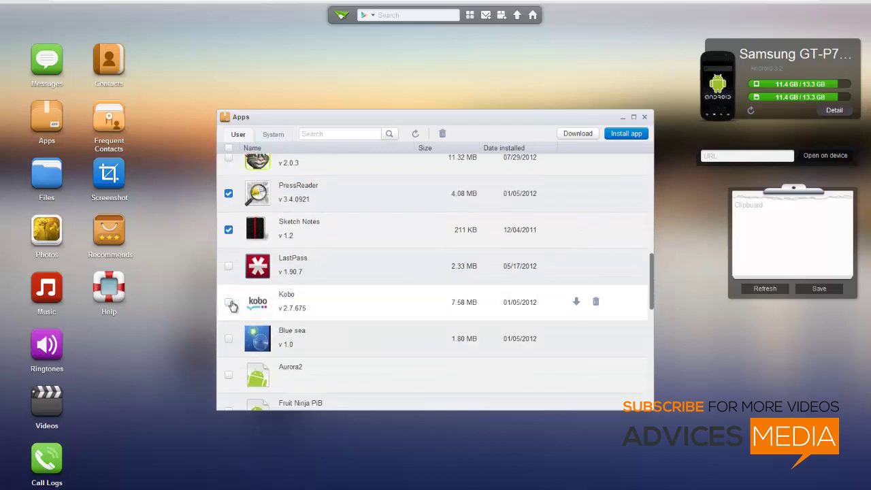
pyautogui.click(229, 302)
pyautogui.scroll(-2, 229, 343)
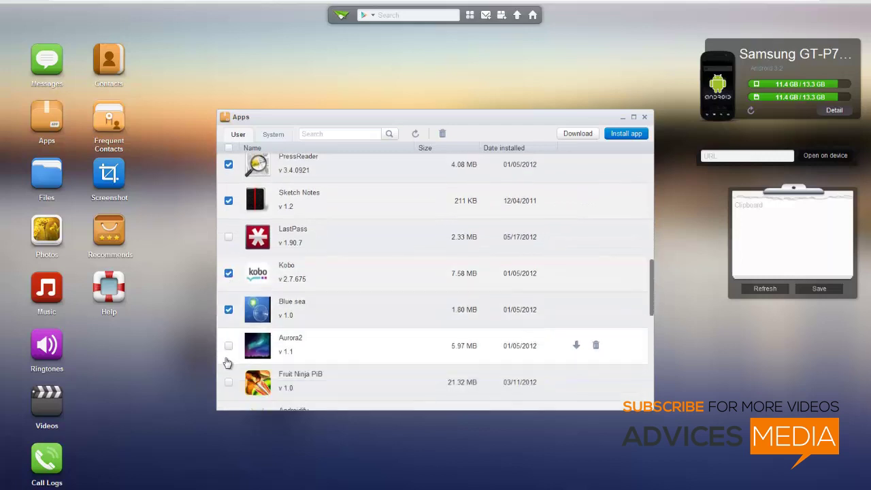
pyautogui.click(229, 317)
# - Add Paper Camera, Ruler Green and Prey to the marked apps and uninstall the whole selection, confirming the removal
pyautogui.scroll(-2, 229, 326)
pyautogui.scroll(-5, 230, 332)
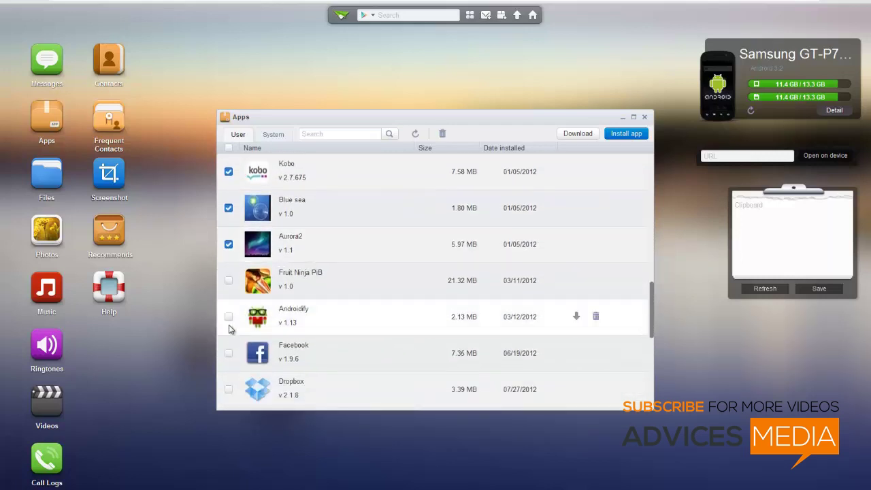
pyautogui.scroll(-2, 228, 331)
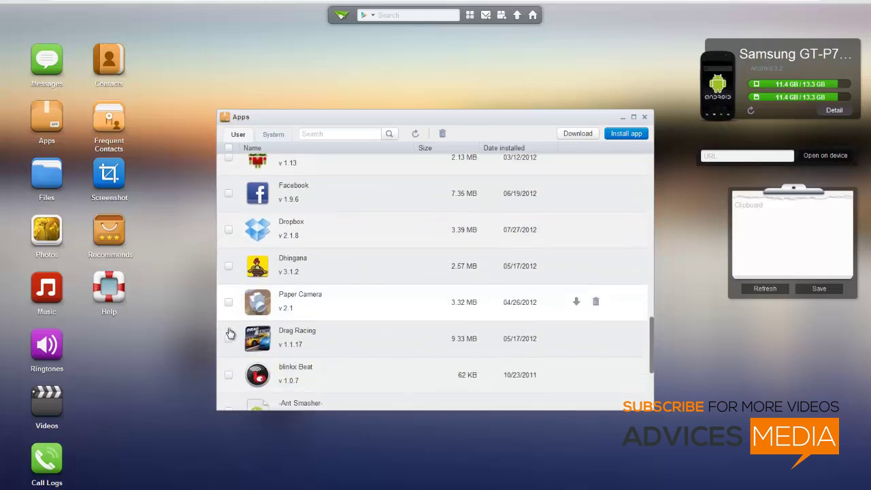
pyautogui.click(228, 275)
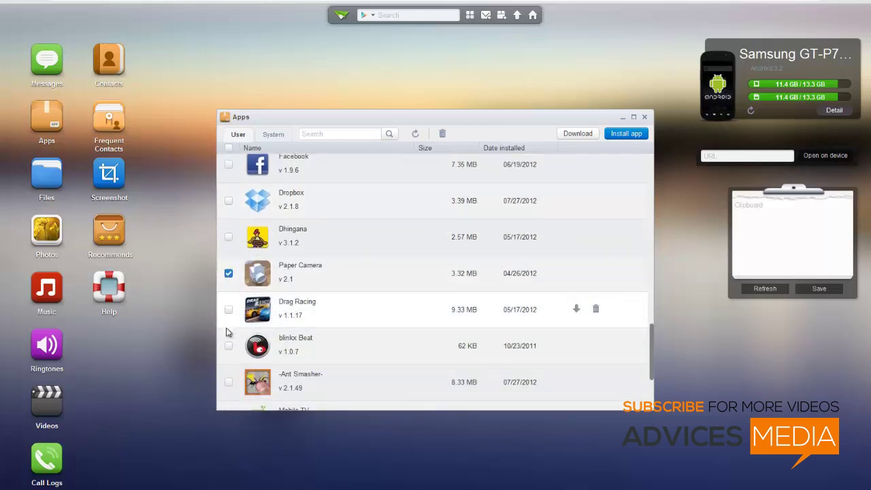
pyautogui.scroll(-4, 230, 332)
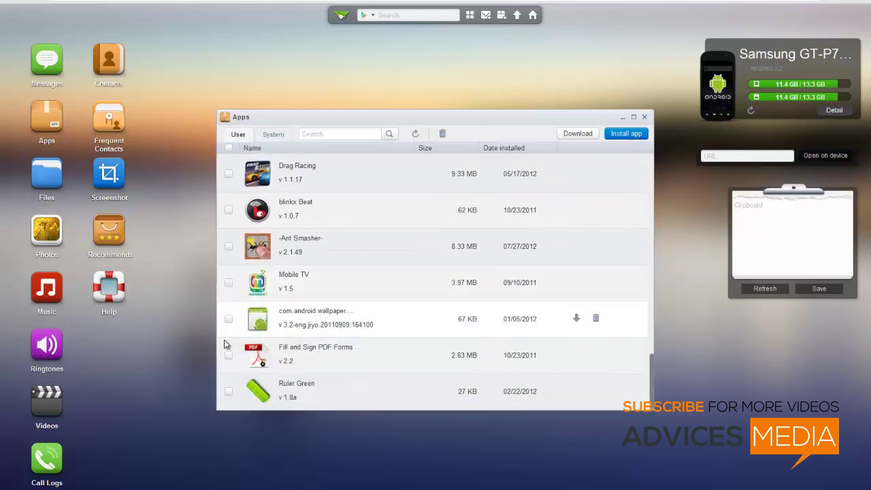
pyautogui.click(229, 392)
pyautogui.scroll(9, 250, 287)
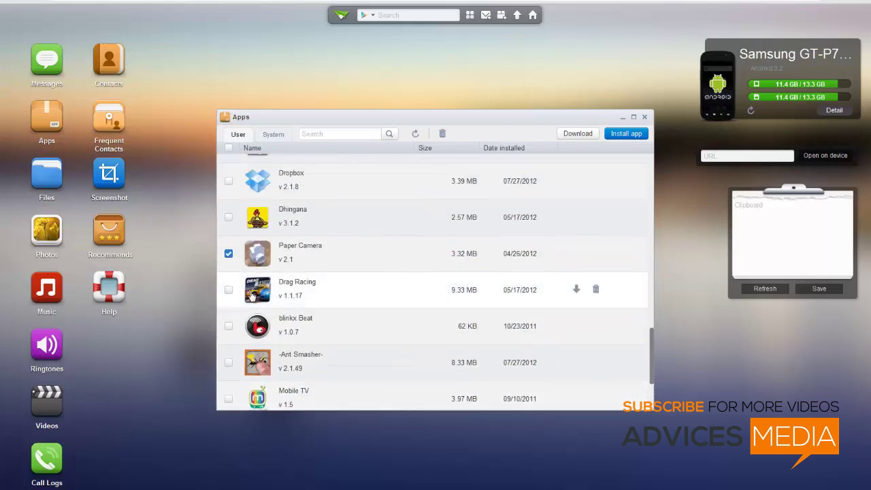
pyautogui.scroll(8, 250, 295)
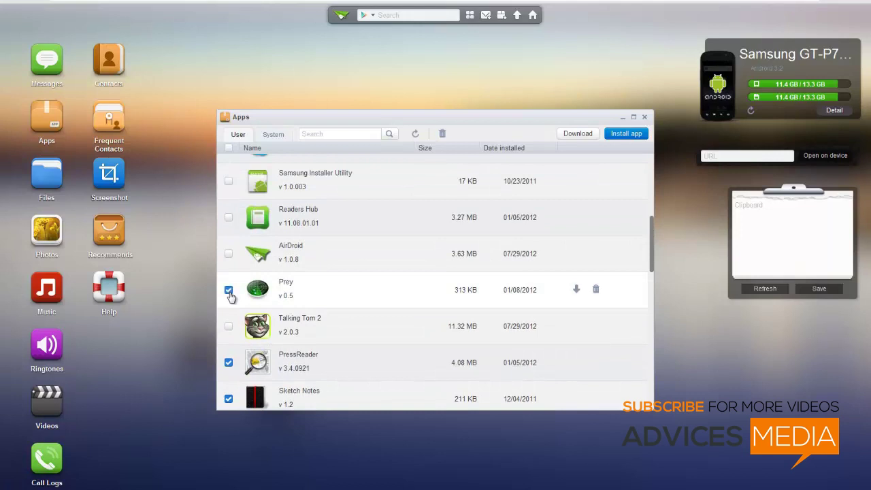
pyautogui.scroll(6, 239, 289)
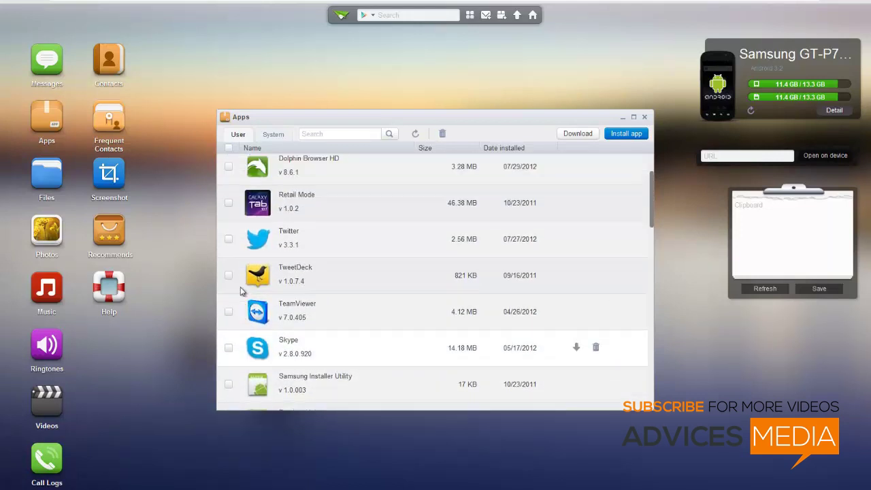
pyautogui.scroll(2, 240, 291)
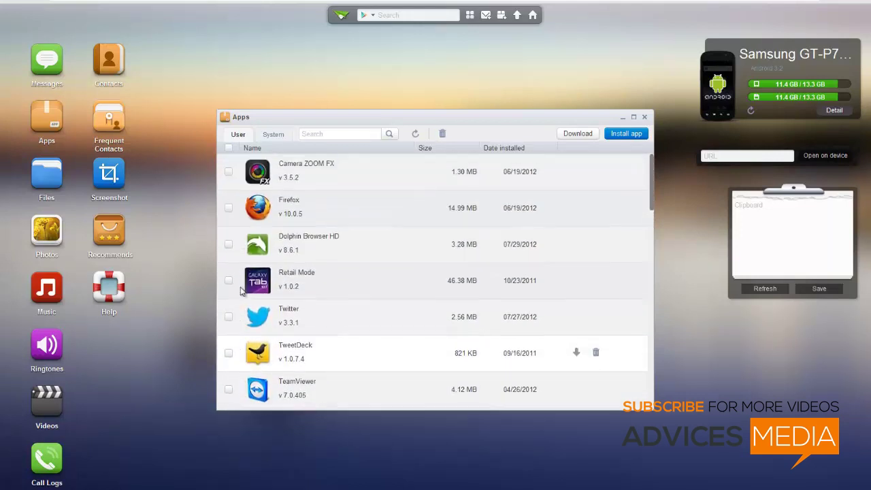
pyautogui.click(442, 134)
pyautogui.click(416, 242)
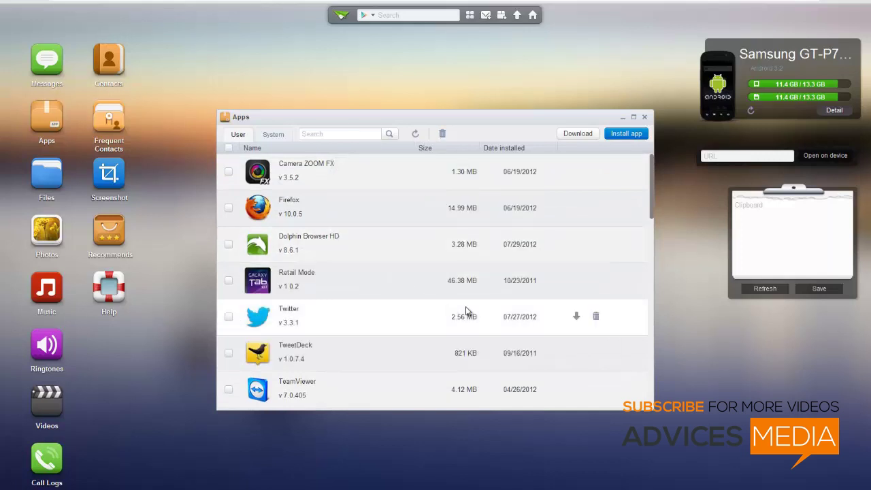
# - View the Screenshot tool's root permission instructions and close both it and the apps list
pyautogui.click(111, 172)
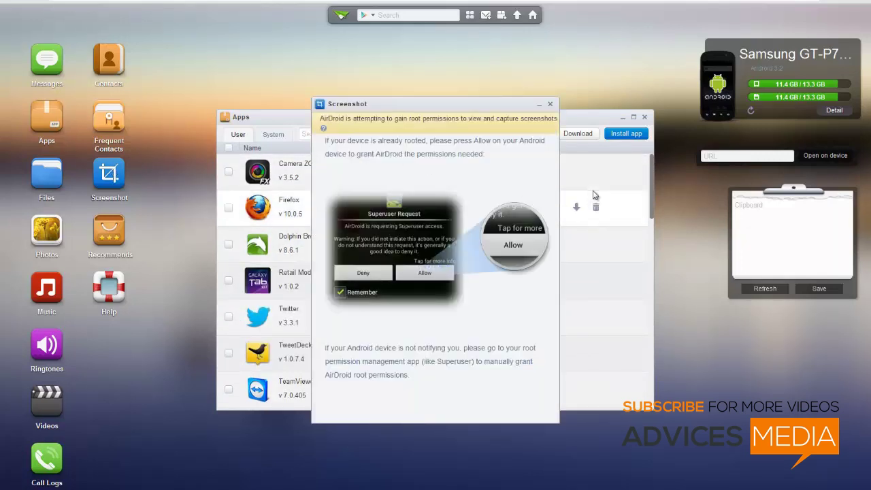
pyautogui.click(550, 104)
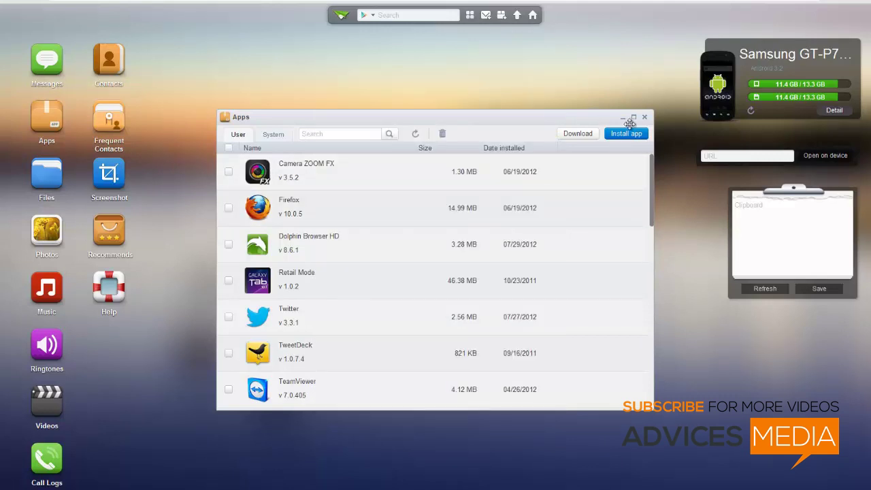
pyautogui.click(644, 118)
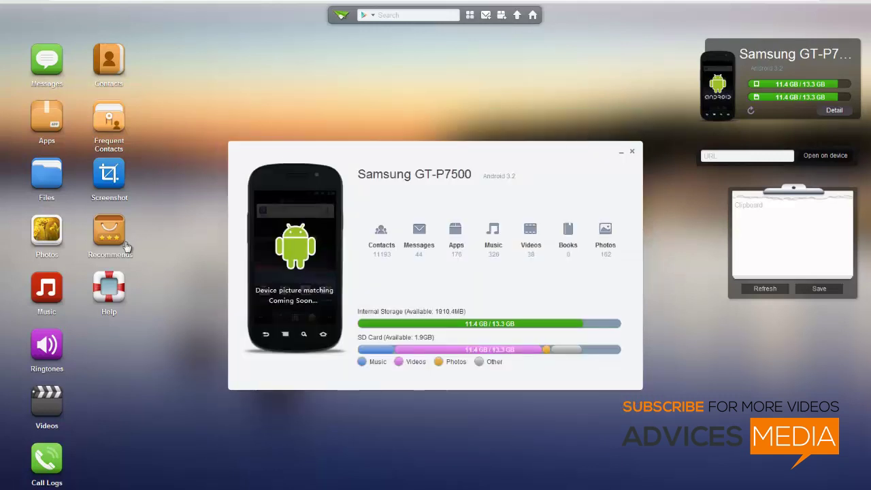
# - Open the device's music library and download the first song, Behti Hawa Sa T..., to the computer
pyautogui.click(45, 287)
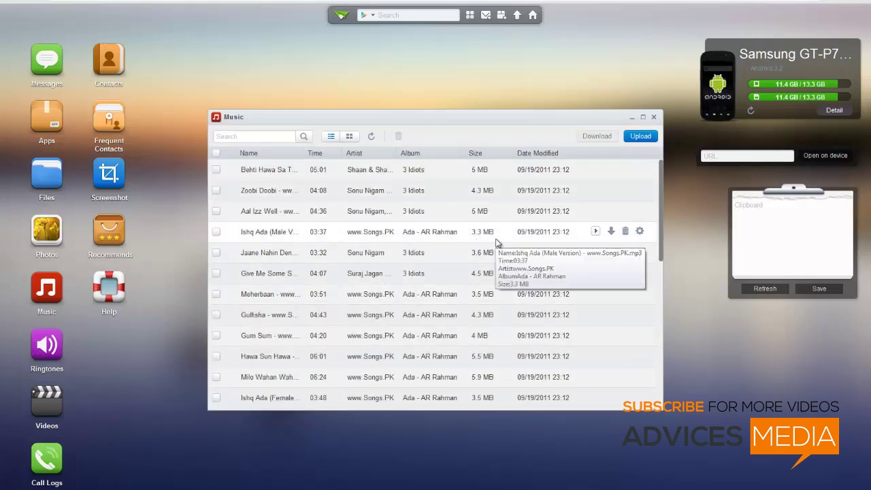
pyautogui.rightClick(277, 173)
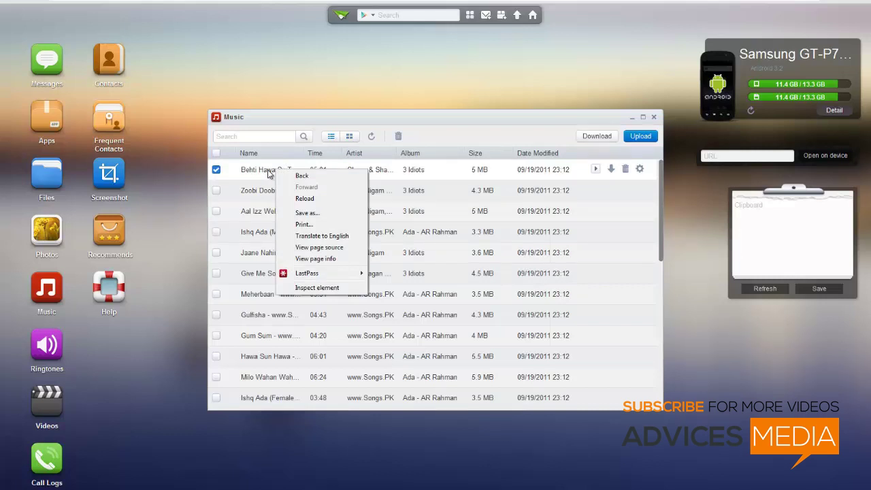
pyautogui.click(521, 136)
pyautogui.click(598, 139)
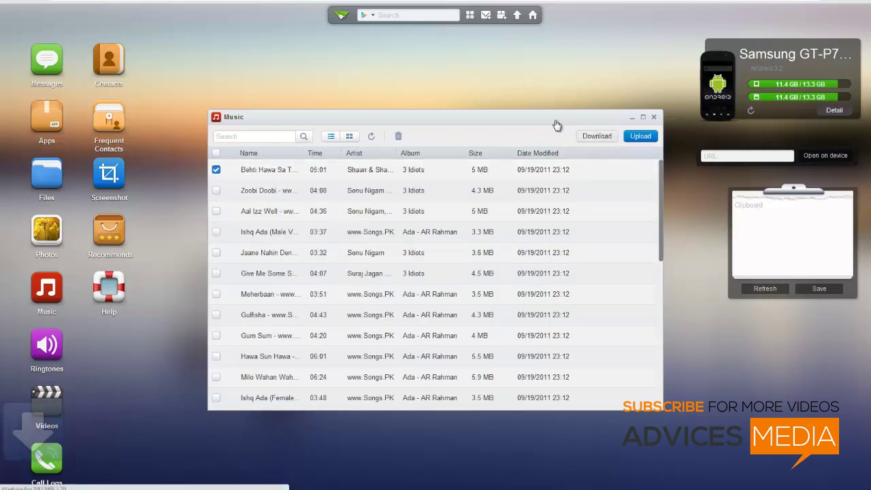
# - Cancel the running song download and deselect Behti Hawa Sa T... in the music library
pyautogui.click(117, 480)
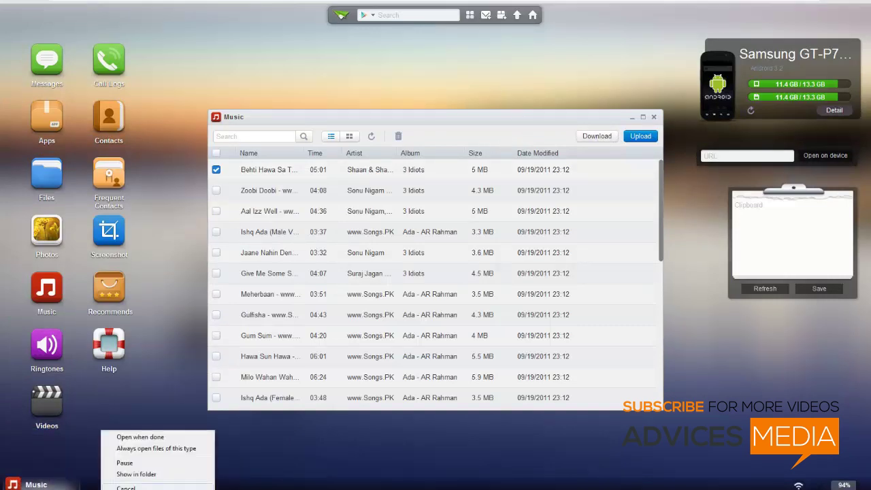
pyautogui.click(121, 485)
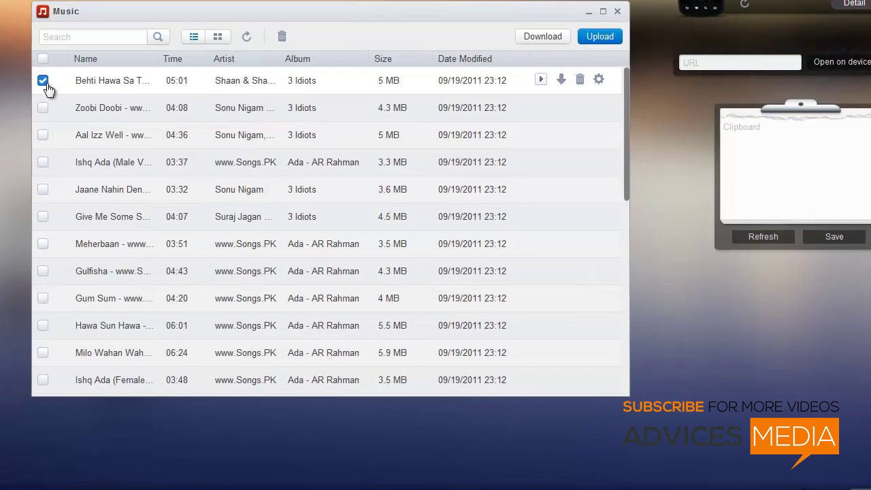
pyautogui.click(44, 82)
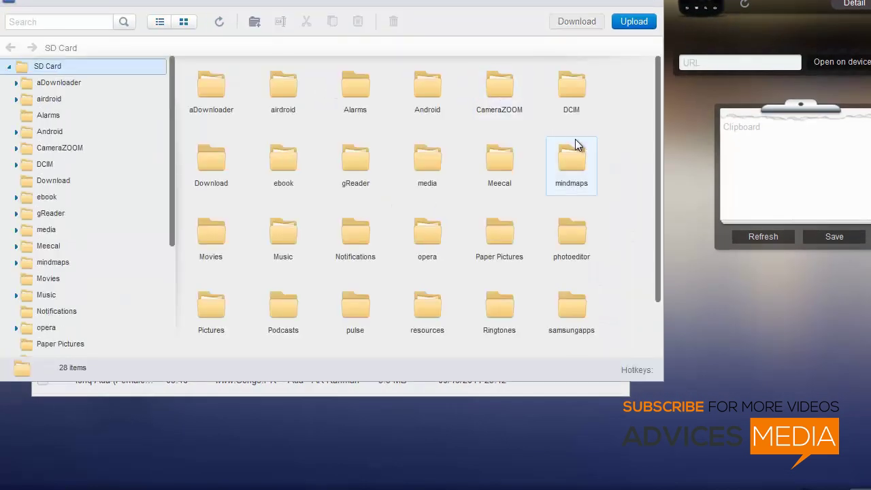
# - Browse the CameraZOOM folder on the SD card and close both the file browser and the music library
pyautogui.doubleClick(501, 88)
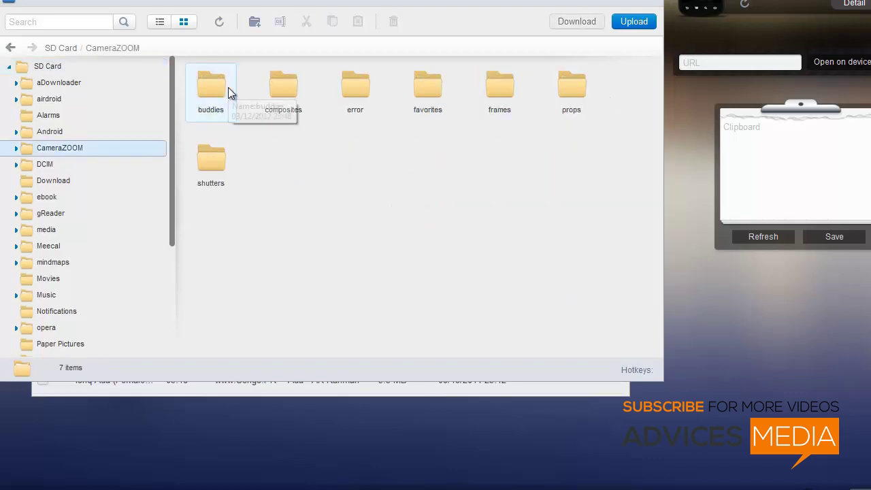
pyautogui.doubleClick(204, 156)
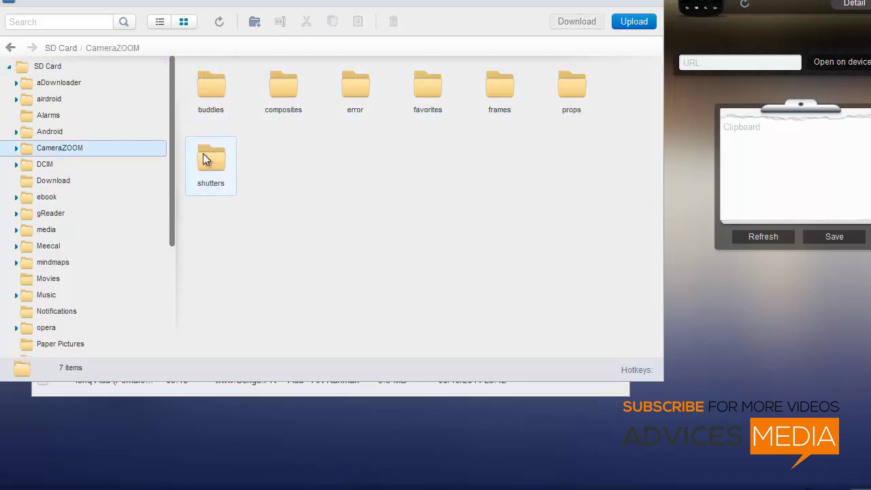
pyautogui.click(655, 5)
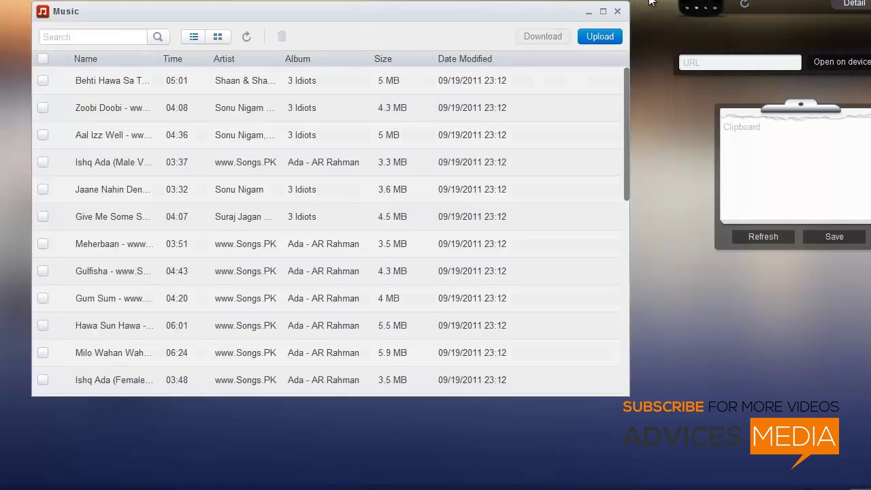
pyautogui.click(617, 13)
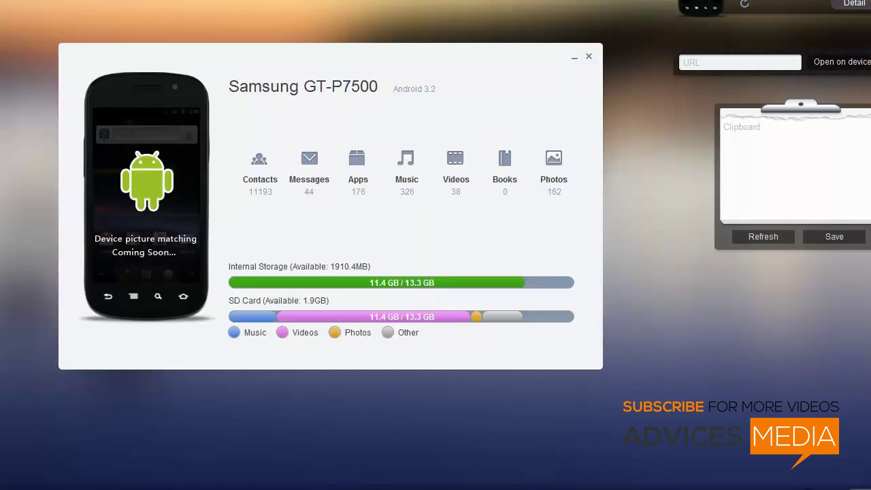
# - Open the device's photos, view both Paper Pictures images at full size, starting with the child's portrait, and close the viewer
pyautogui.click(553, 163)
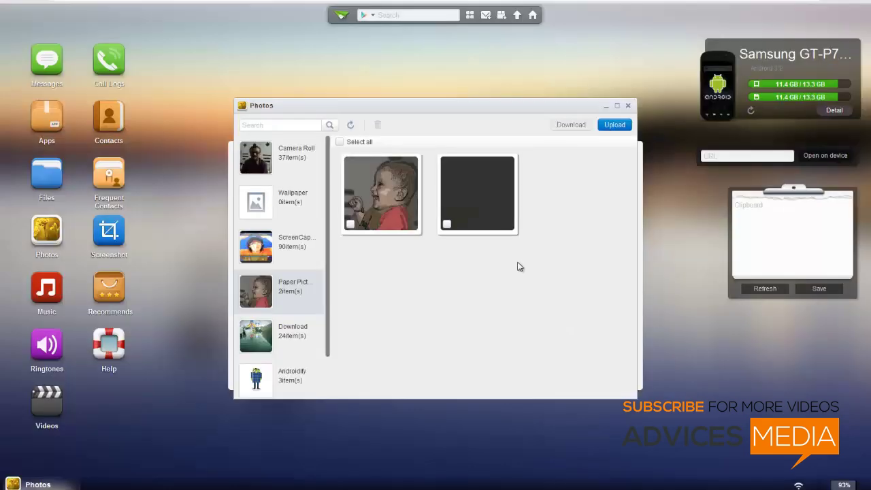
pyautogui.click(366, 202)
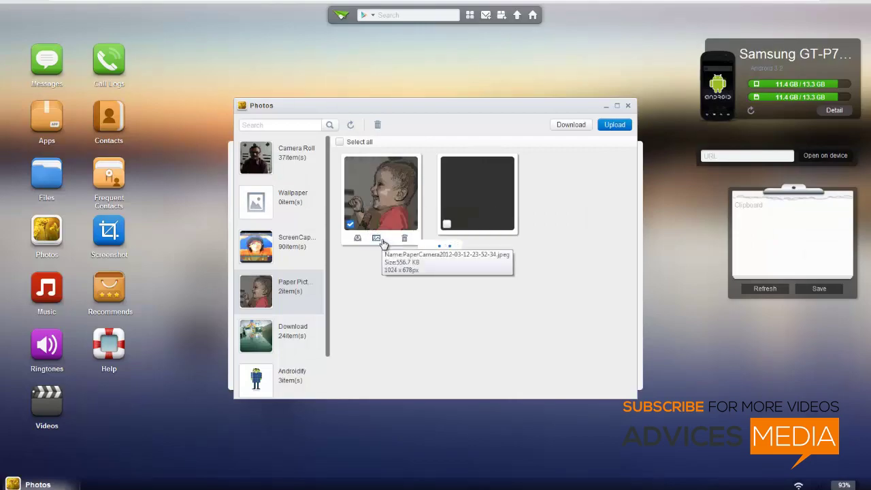
pyautogui.click(376, 238)
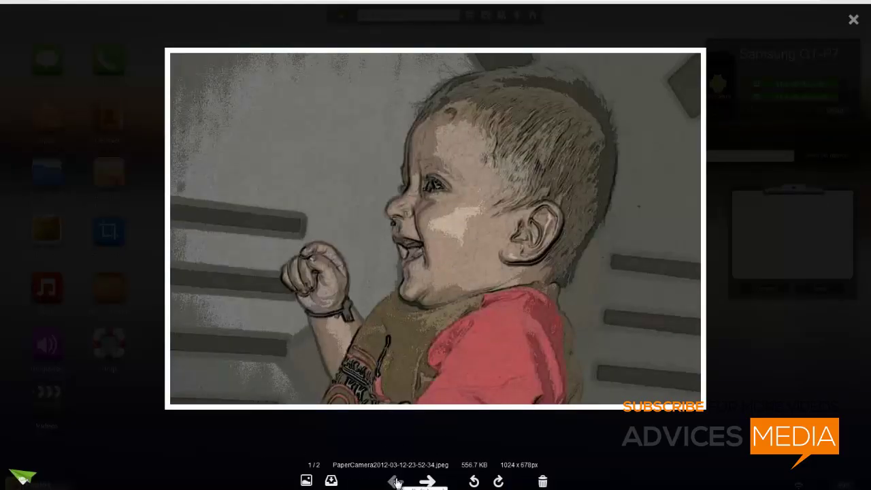
pyautogui.click(427, 481)
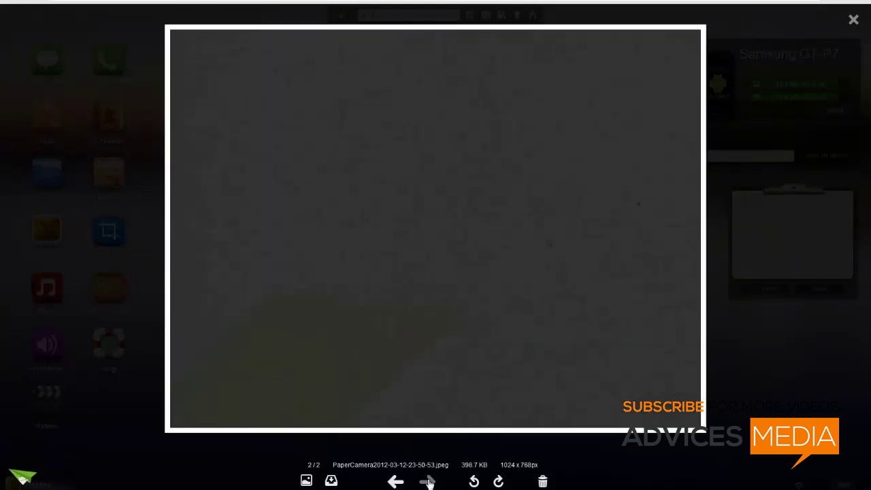
pyautogui.click(853, 20)
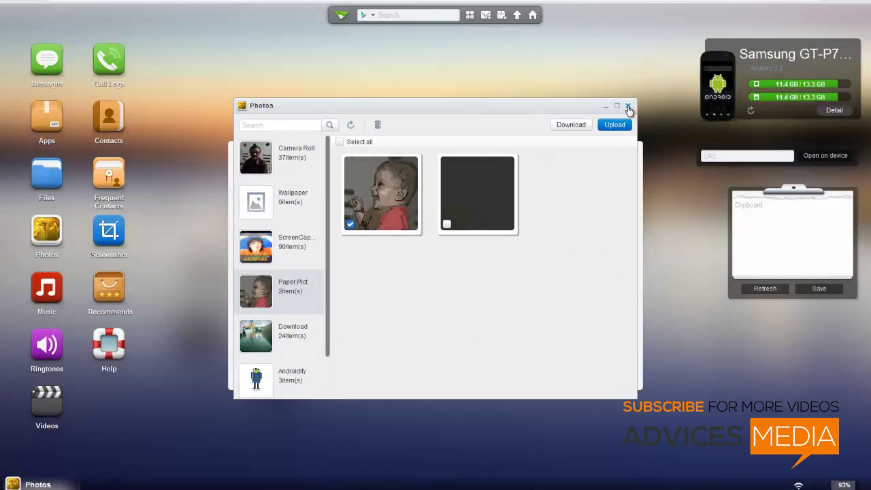
# - Look through the remaining photo albums, view the upload window for Paper Pictures, and close it along with the photo library
pyautogui.scroll(-2, 281, 337)
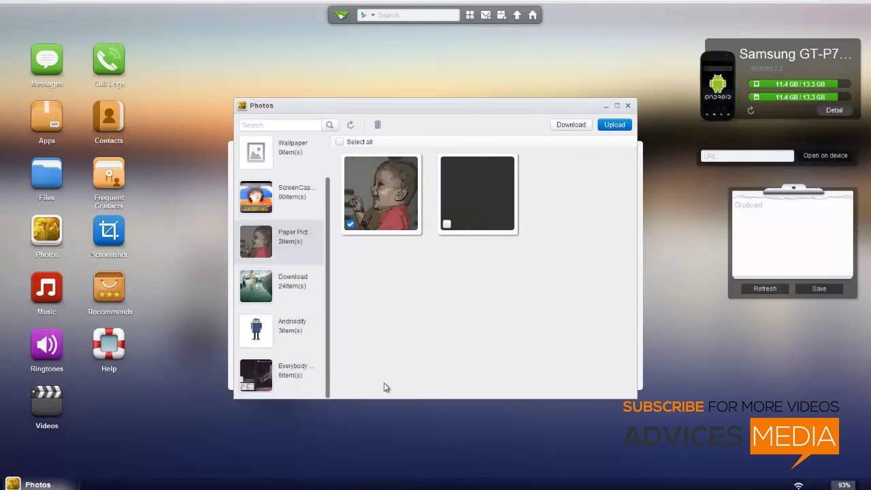
pyautogui.click(612, 126)
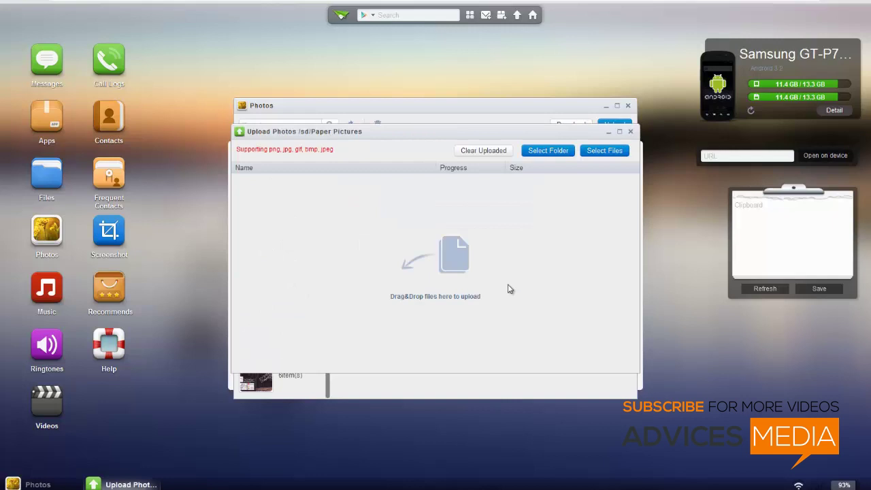
pyautogui.click(630, 131)
pyautogui.click(628, 107)
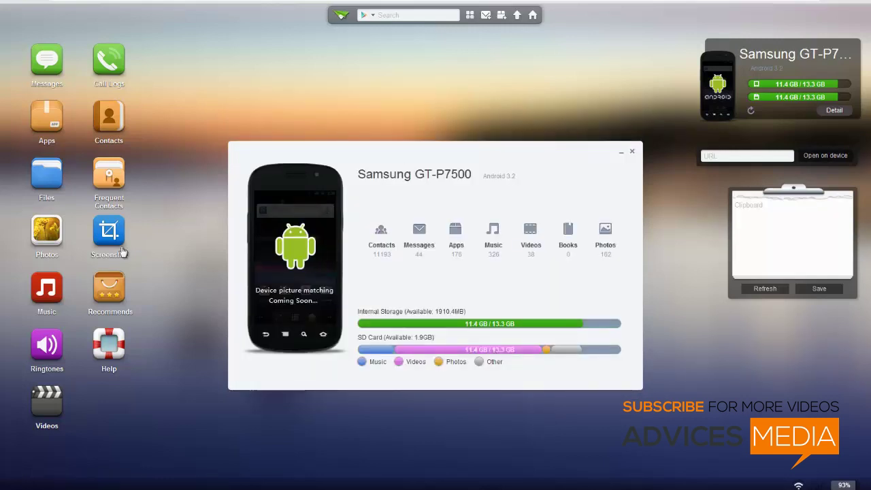
# - Upload Moon.2009 720p.BrRip.x264.YIFY.mp4 from the computer to the device's videos, minimize the upload window and close the video library
pyautogui.click(47, 408)
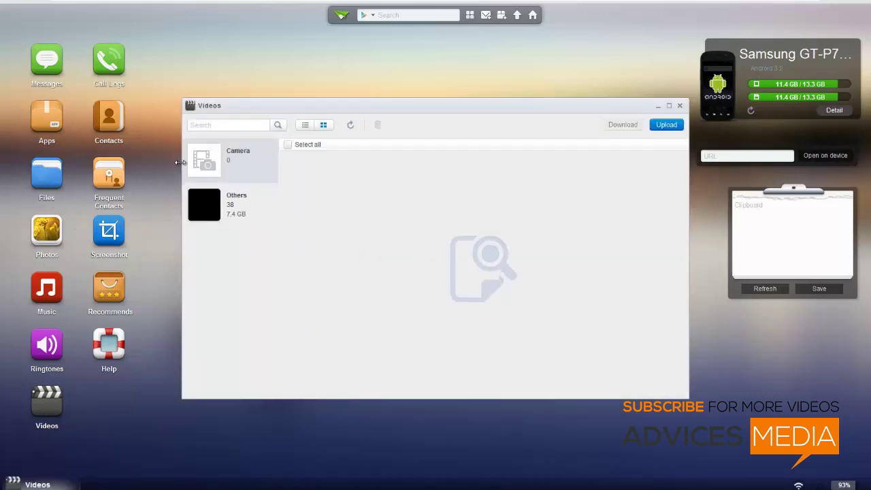
pyautogui.click(223, 207)
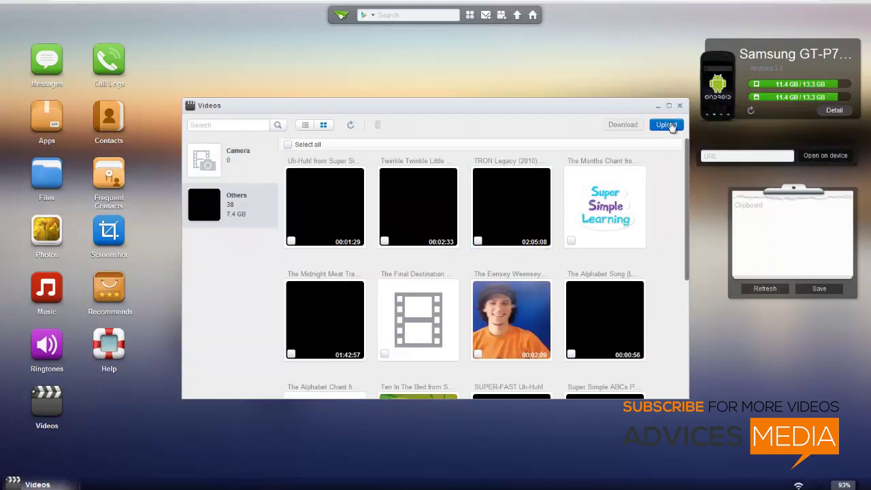
pyautogui.click(666, 125)
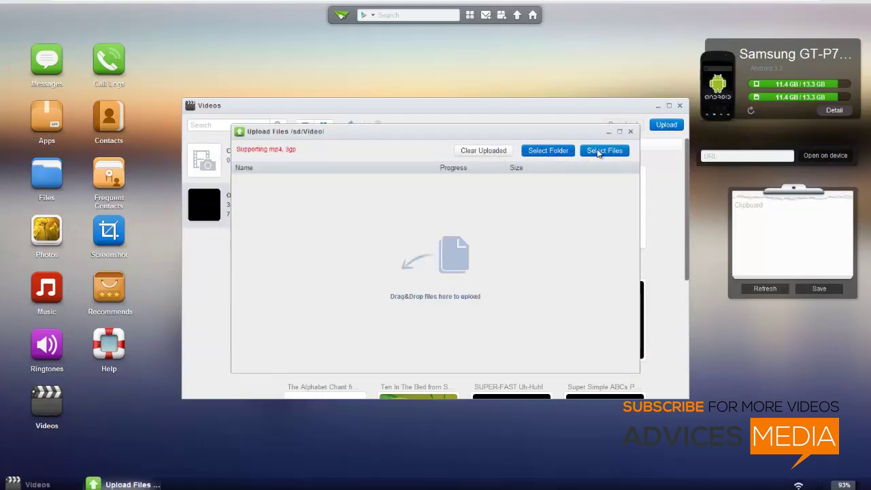
pyautogui.click(592, 150)
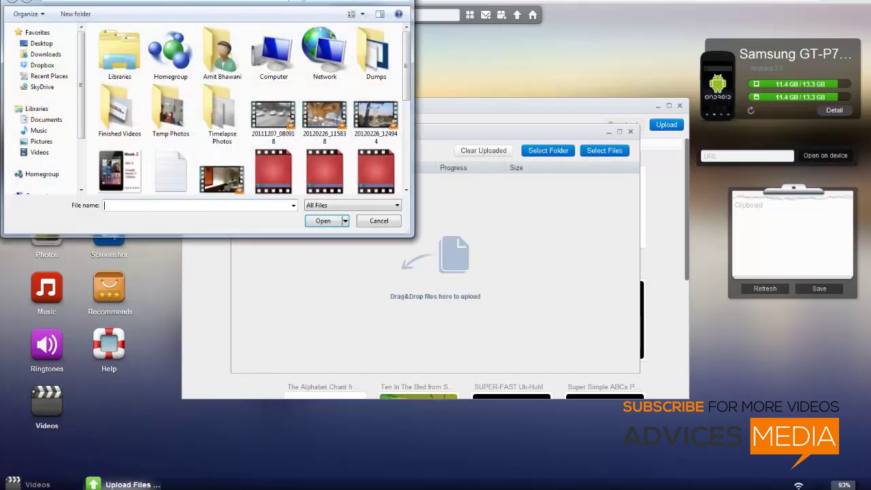
pyautogui.press('Escape')
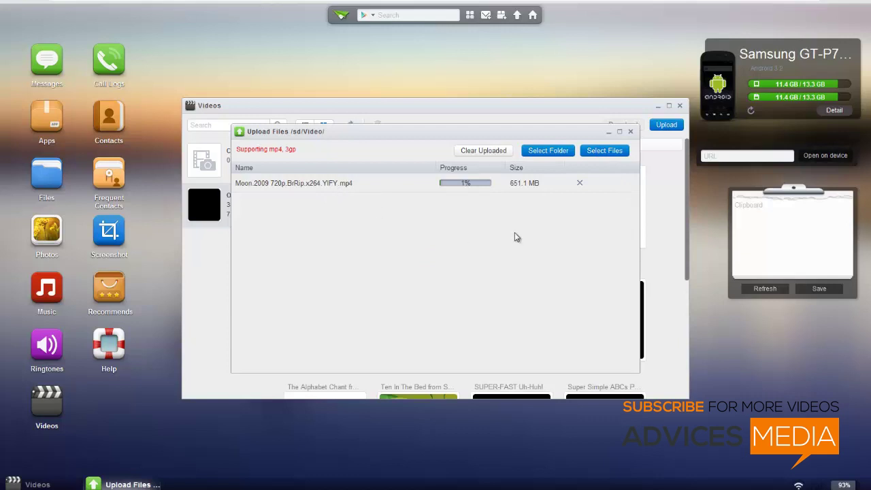
pyautogui.click(608, 133)
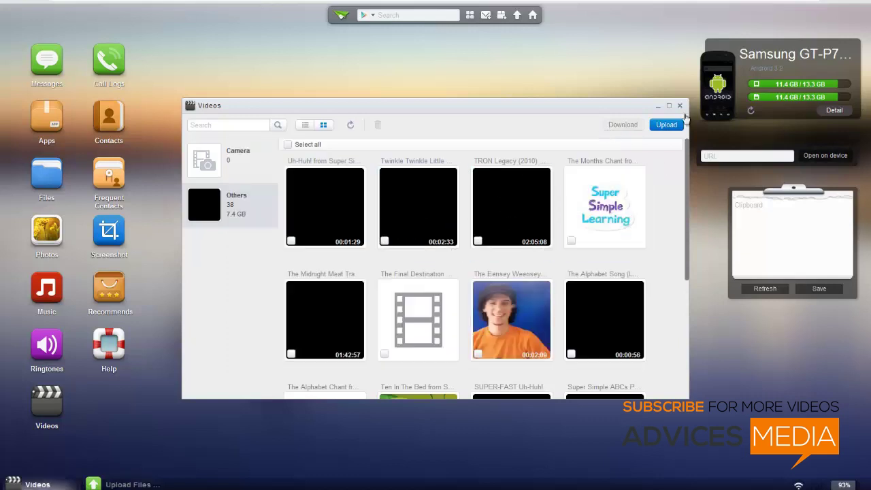
pyautogui.click(679, 106)
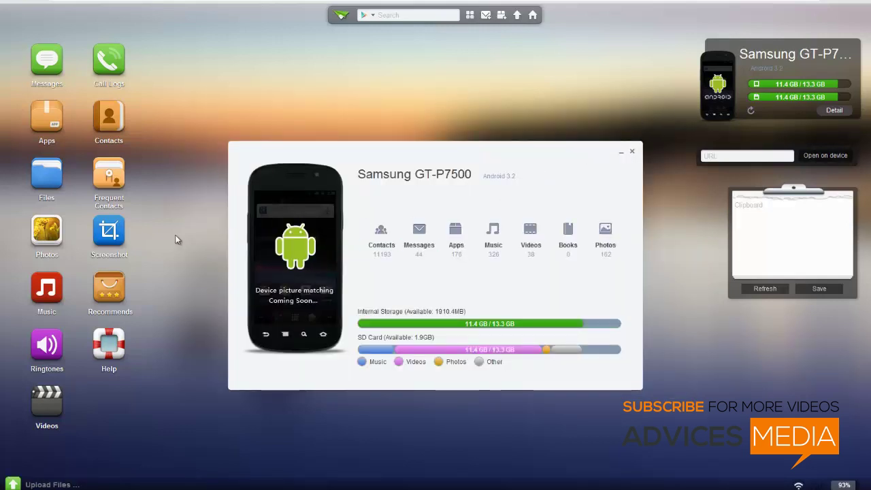
# - Open the AirDroid help and read the General user guide from getting started through the requirements and passcode sections
pyautogui.click(106, 347)
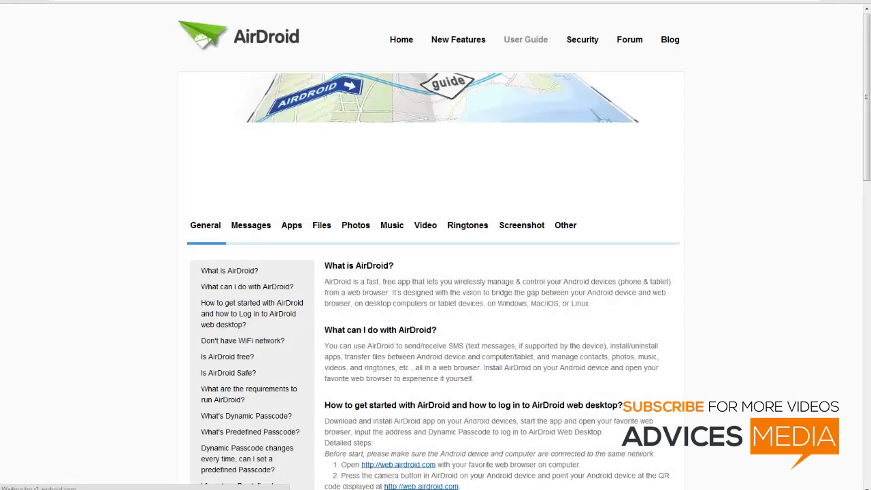
pyautogui.scroll(-7, 464, 338)
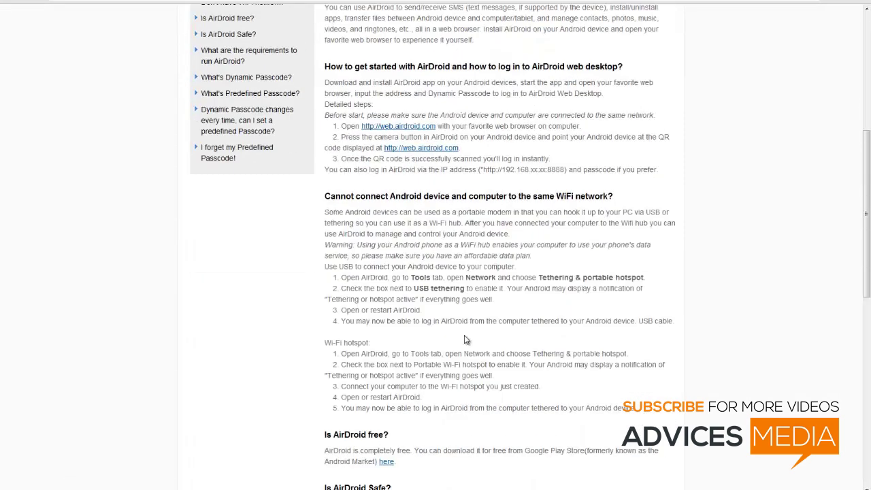
pyautogui.scroll(-5, 464, 335)
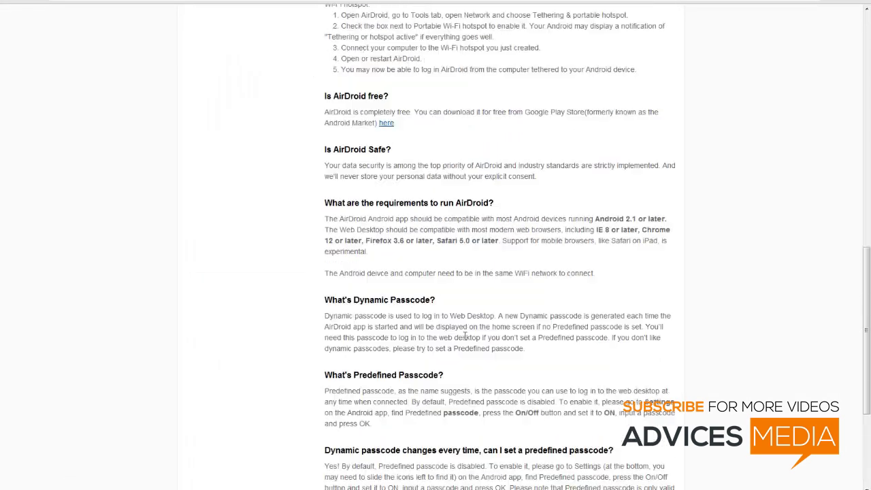